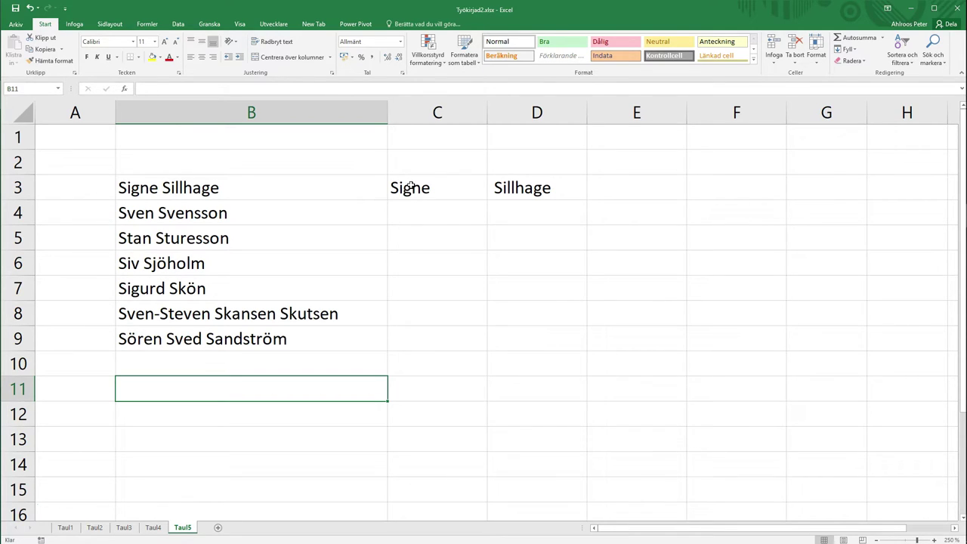
# Step: Empty the sample name cells C3:D3 with Radera innehåll, then select C3
pyautogui.moveTo(406, 188); pyautogui.dragTo(510, 197)
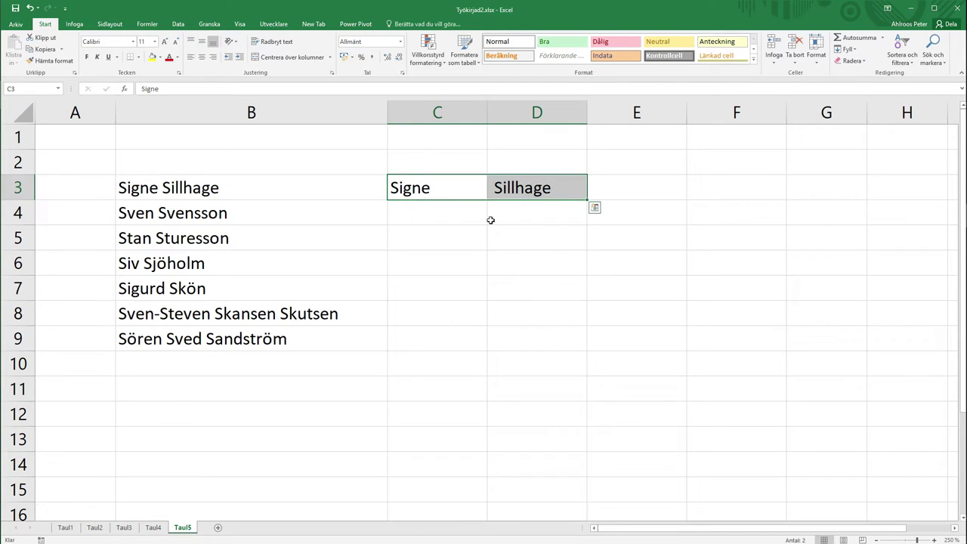
pyautogui.rightClick(514, 187)
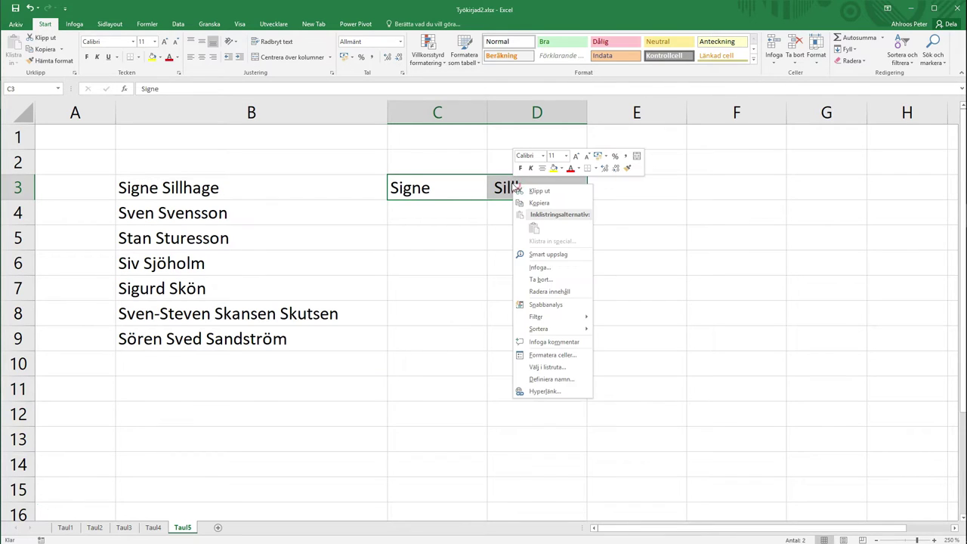
pyautogui.click(549, 291)
pyautogui.click(496, 270)
pyautogui.click(432, 188)
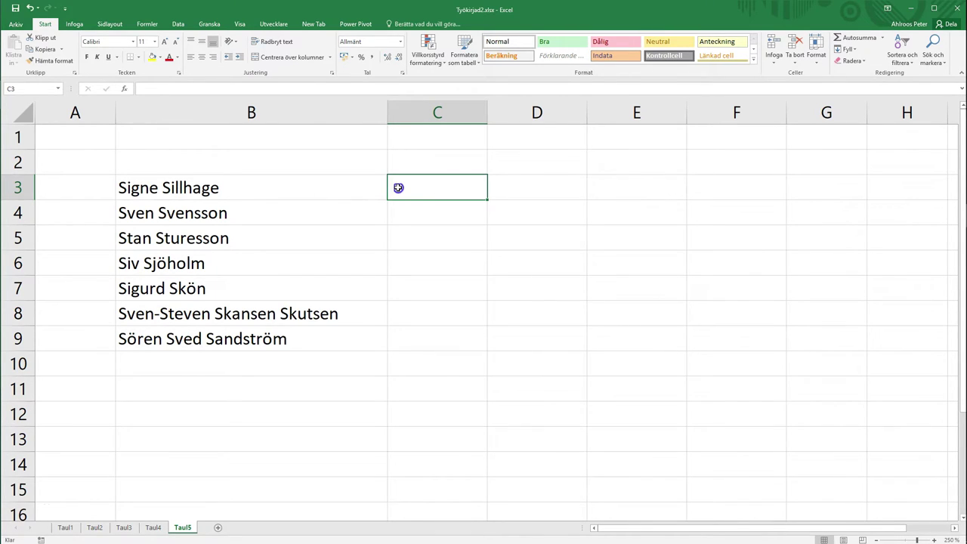
# Step: Enter =LÄNGD(B3) in C3 and fill it to C9, giving 14, 13, 14, 11, 11, 27, 20
pyautogui.write('=')
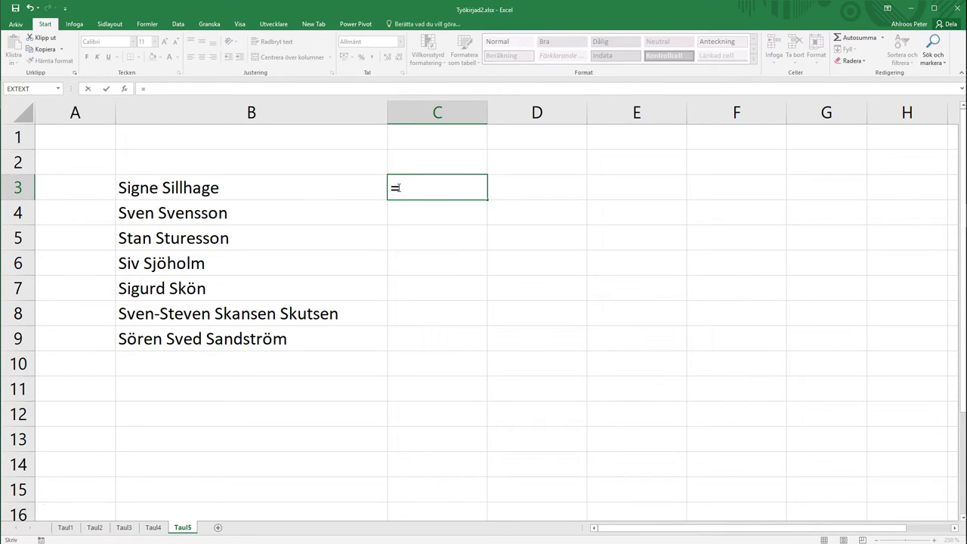
pyautogui.write('lä')
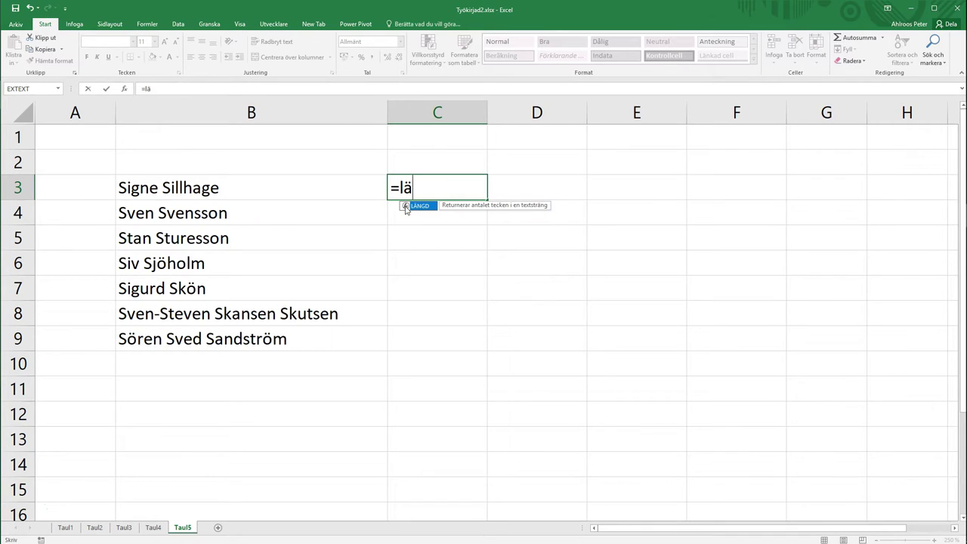
pyautogui.doubleClick(405, 207)
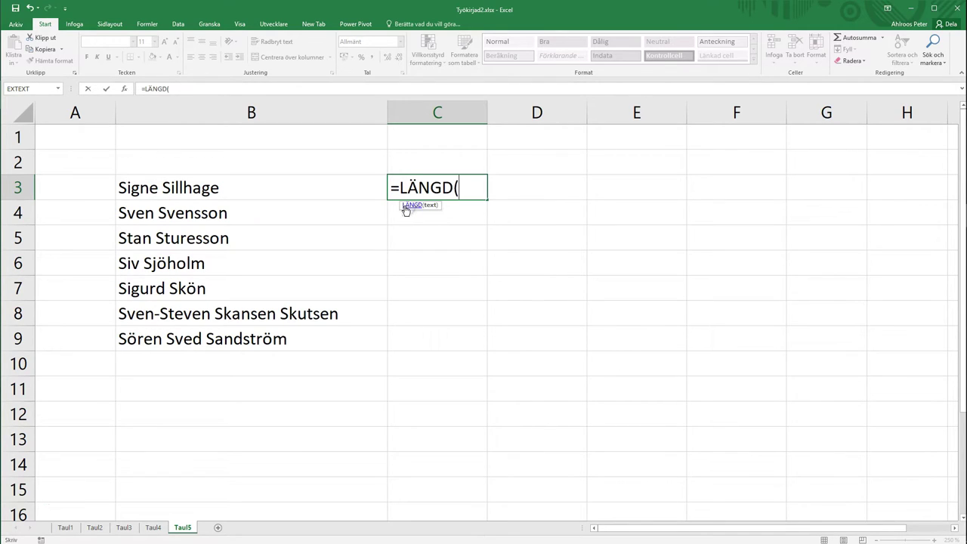
pyautogui.click(236, 186)
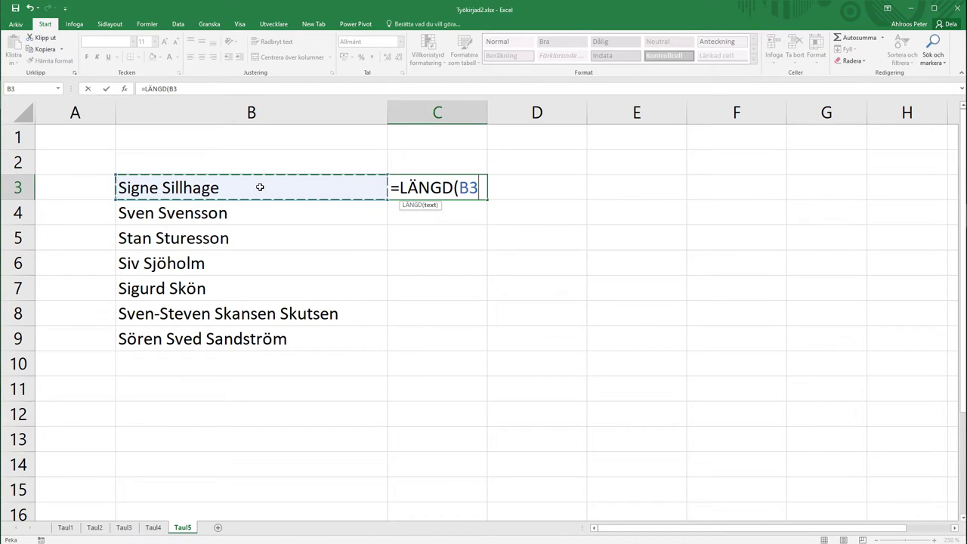
pyautogui.write(')')
pyautogui.press('Return')
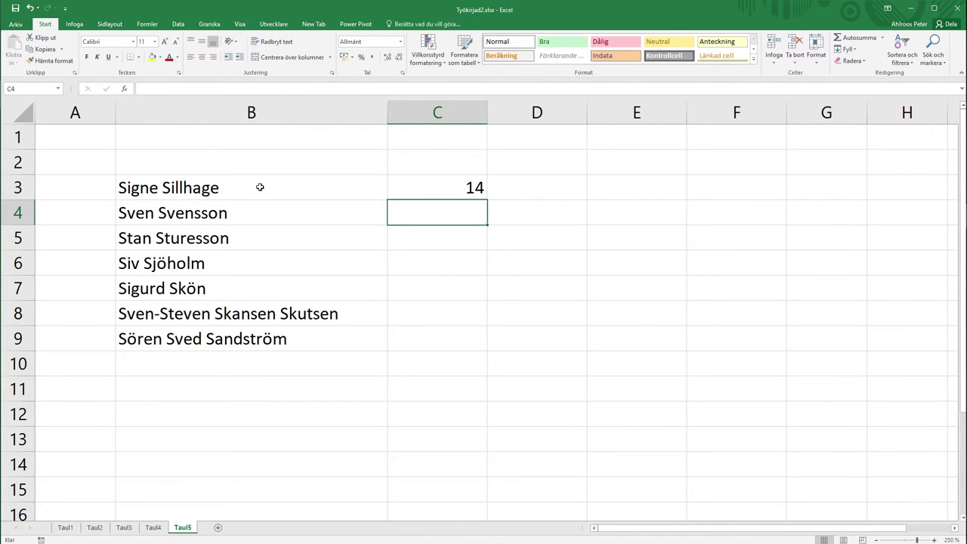
pyautogui.click(445, 193)
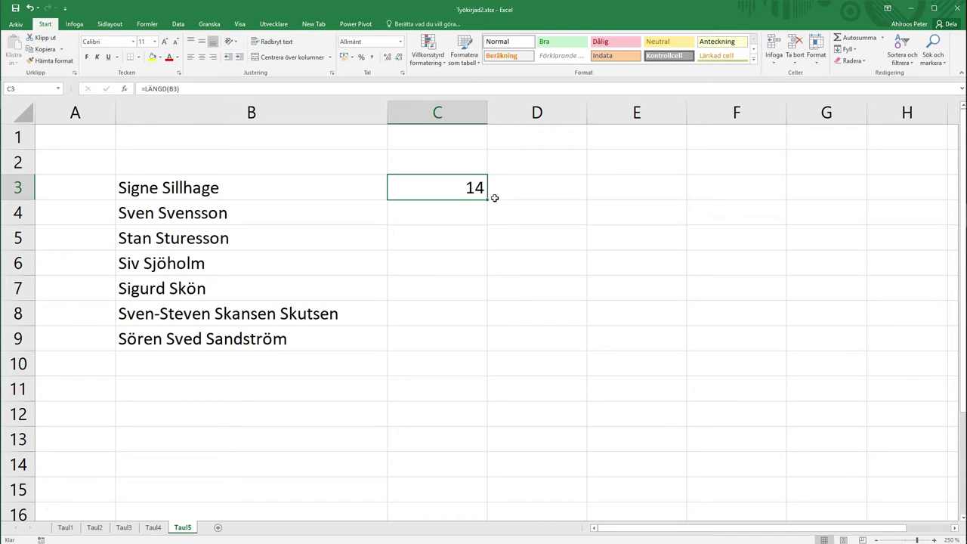
pyautogui.moveTo(489, 201); pyautogui.dragTo(465, 358)
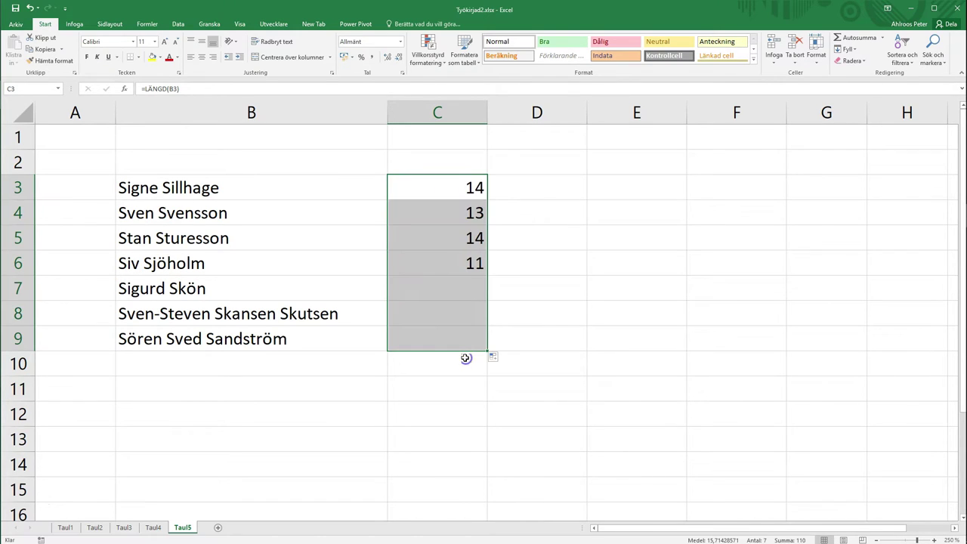
pyautogui.click(521, 180)
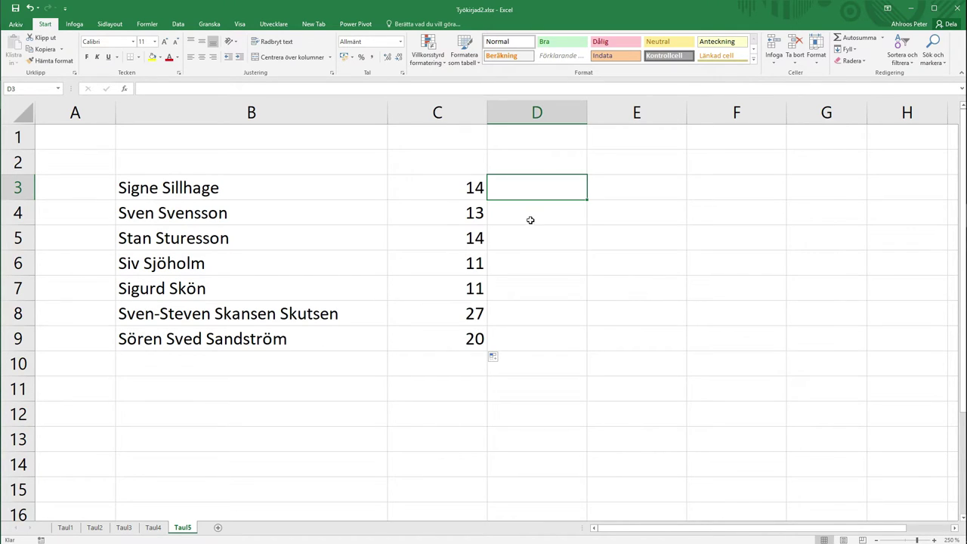
# Step: Enter =SÖK(" ";B3) in D3 and fill it to D9, giving 6, 5, 5, 4, 7, 12, 6
pyautogui.write('=')
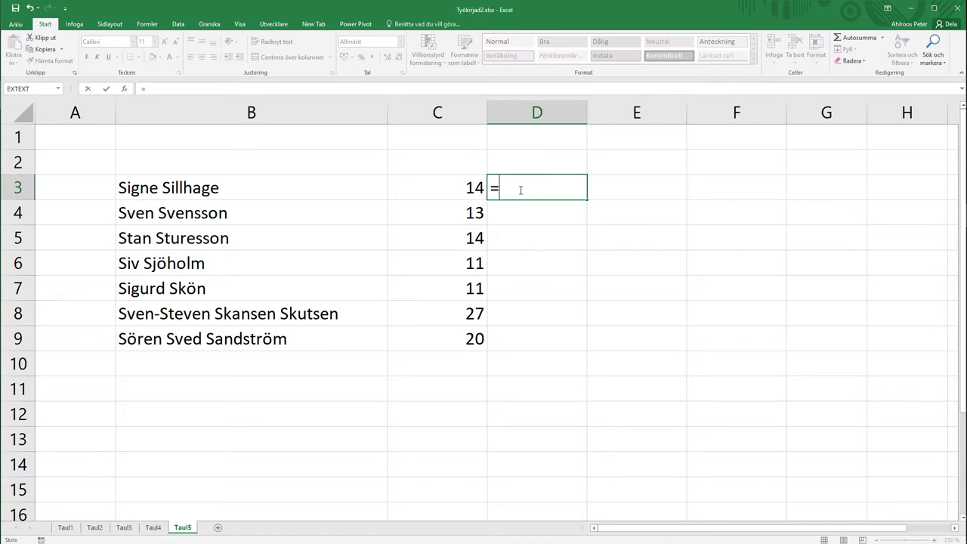
pyautogui.write('sö')
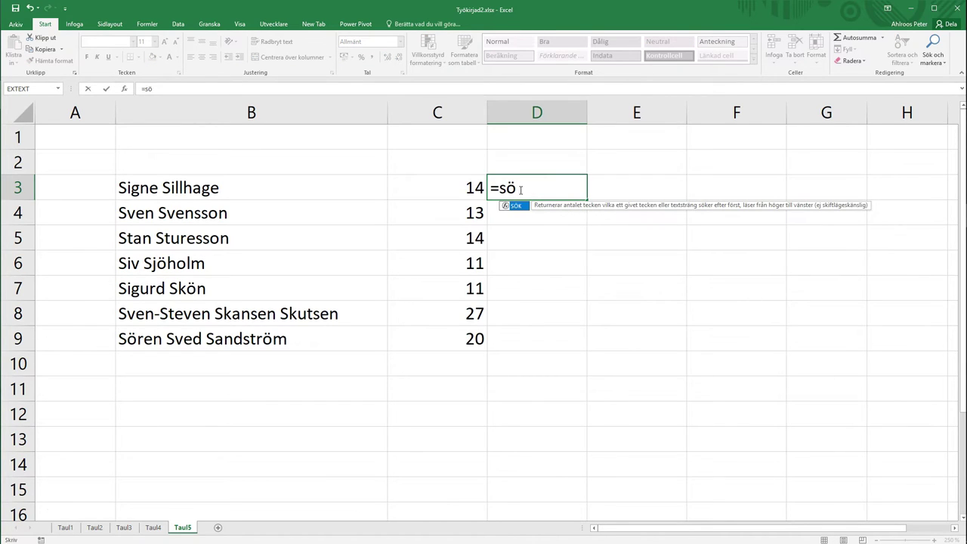
pyautogui.doubleClick(506, 207)
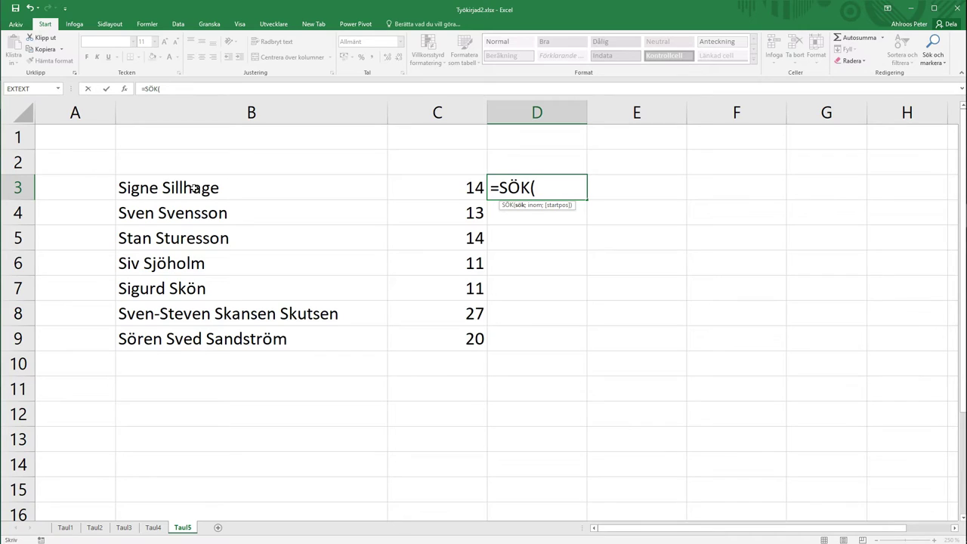
pyautogui.write('"')
pyautogui.write(' ";')
pyautogui.click(165, 189)
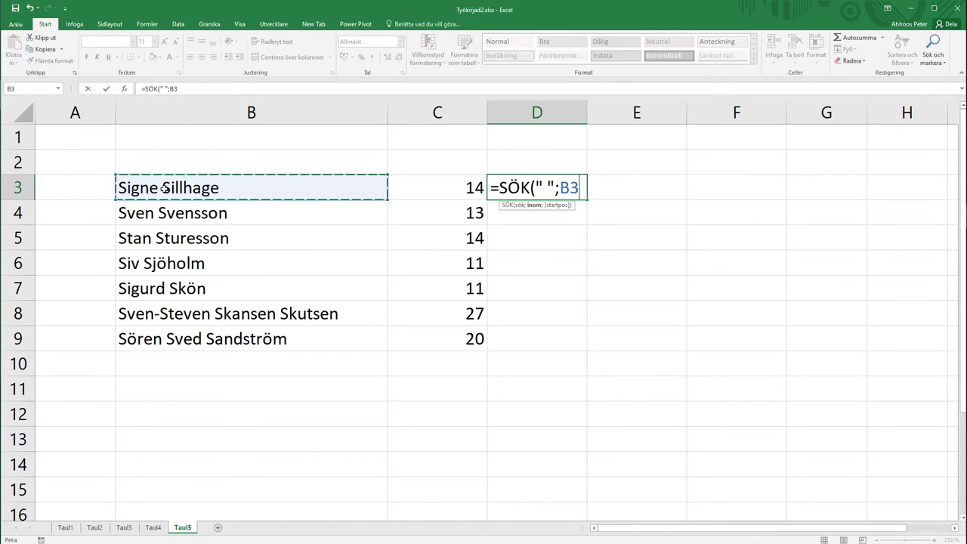
pyautogui.write(')')
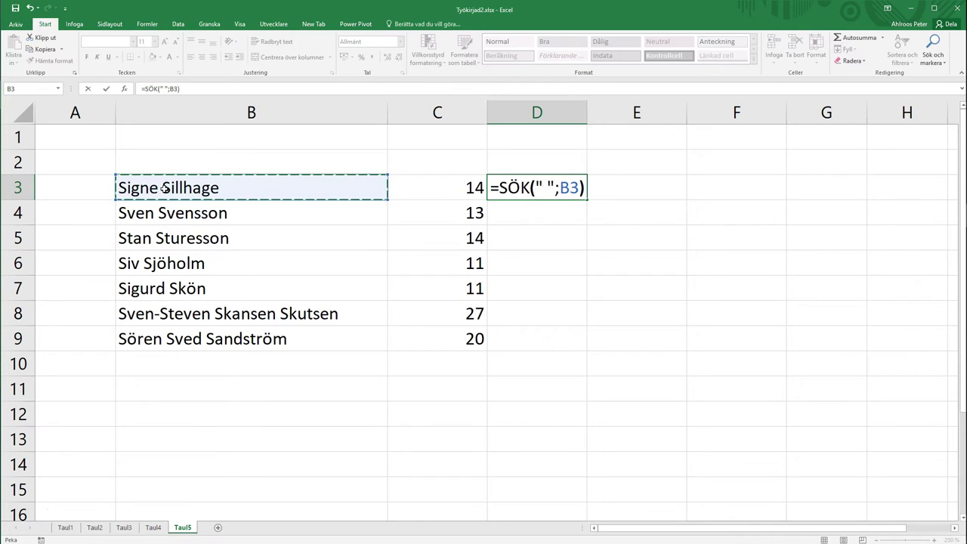
pyautogui.press('Return')
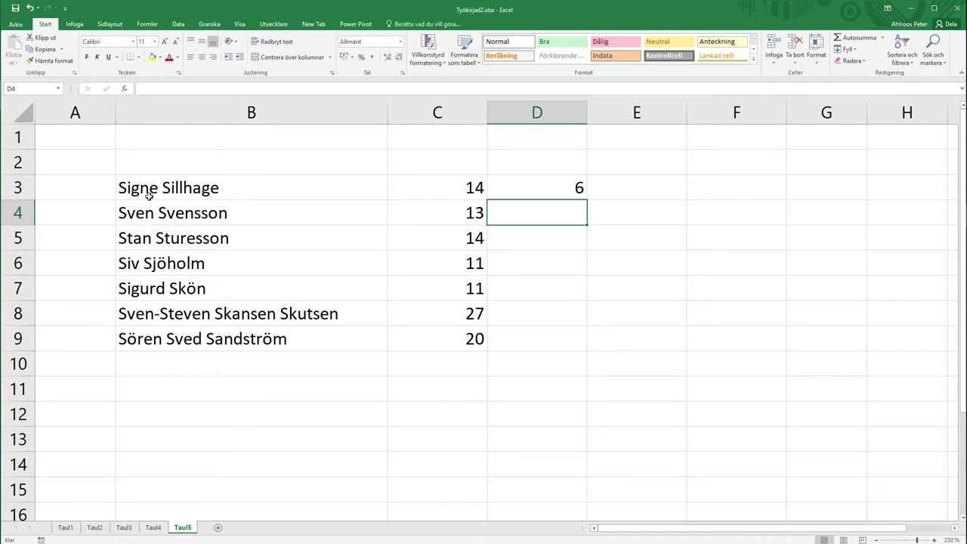
pyautogui.click(512, 179)
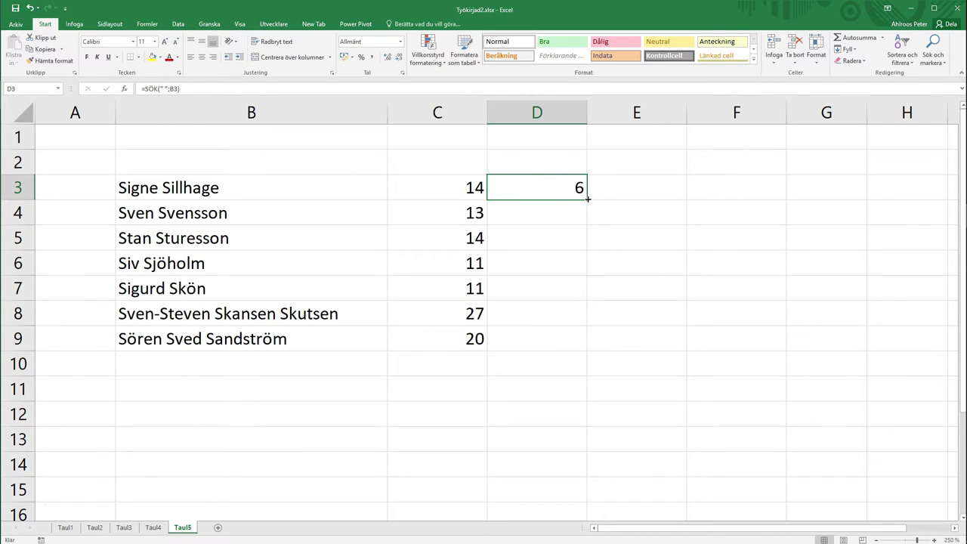
pyautogui.moveTo(586, 199)
pyautogui.mouseDown()
pyautogui.moveTo(509, 337)
pyautogui.moveTo(568, 350)
pyautogui.mouseUp()
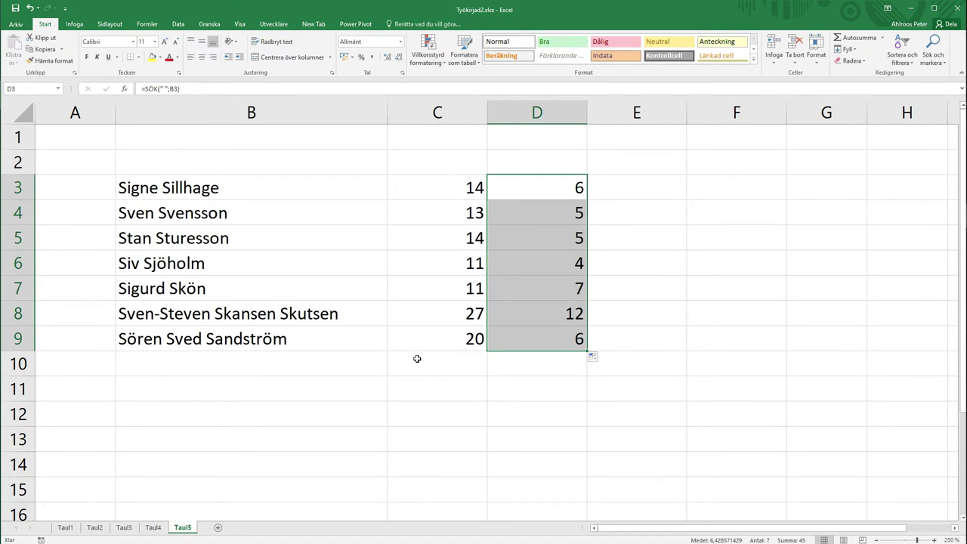
pyautogui.click(626, 195)
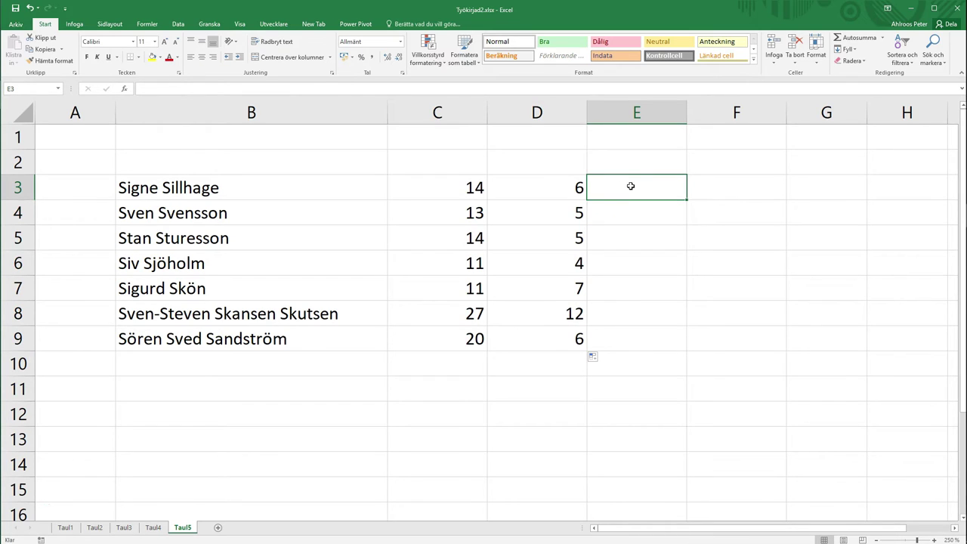
# Step: Enter the first-name formula =VÄNSTER(B3;D3) in E3
pyautogui.write('=')
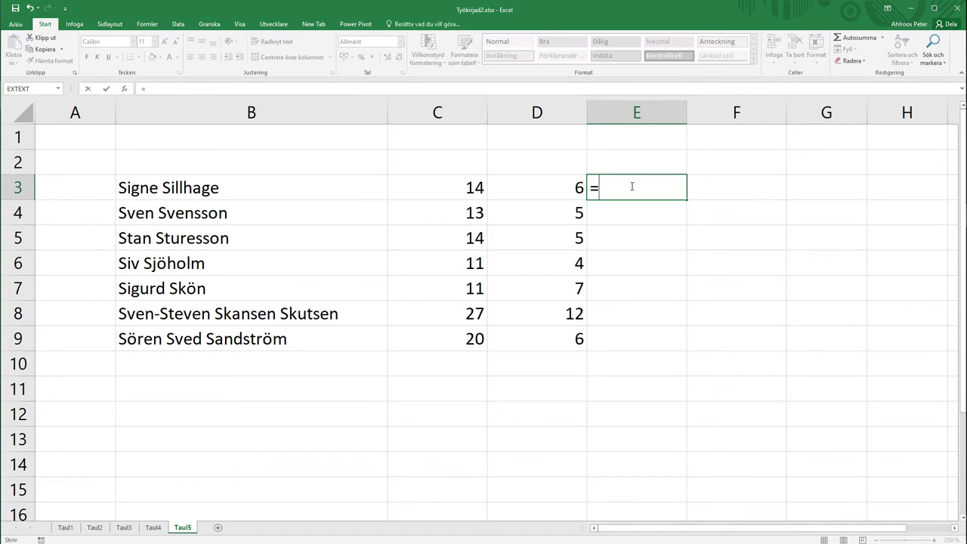
pyautogui.write('vä')
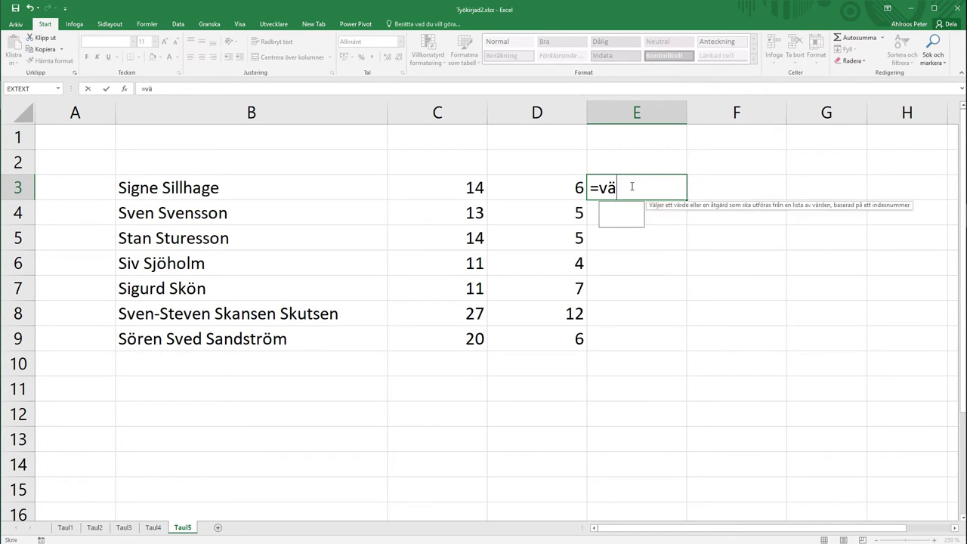
pyautogui.write('s')
pyautogui.press('BackSpace')
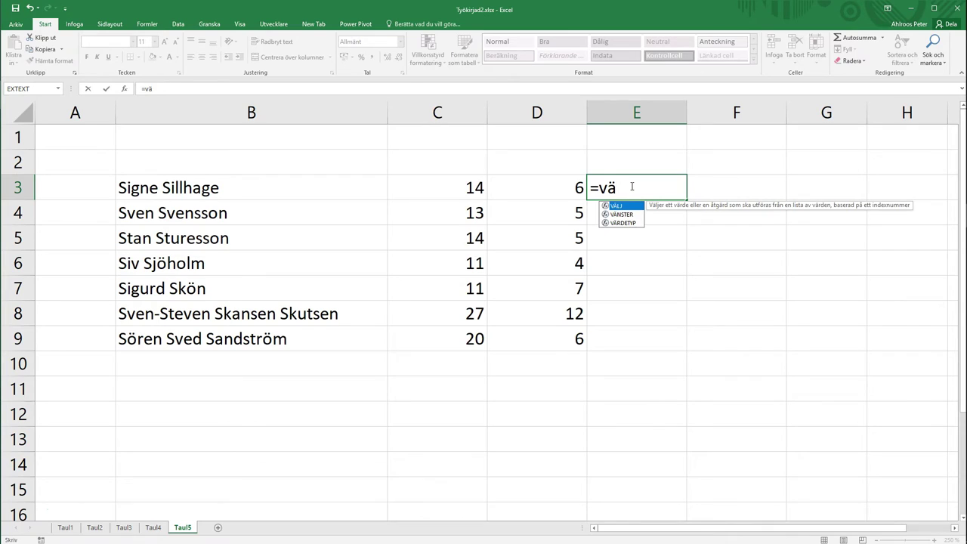
pyautogui.doubleClick(606, 214)
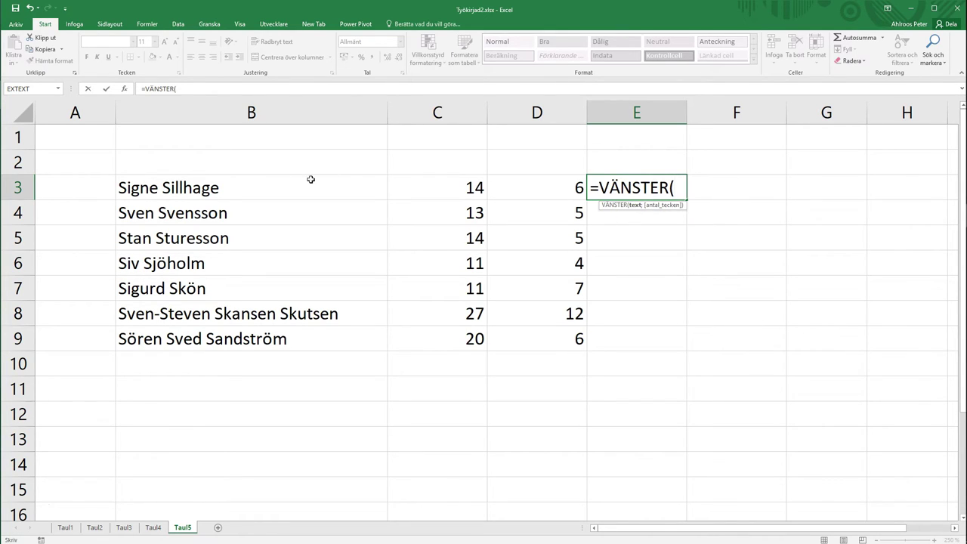
pyautogui.click(205, 191)
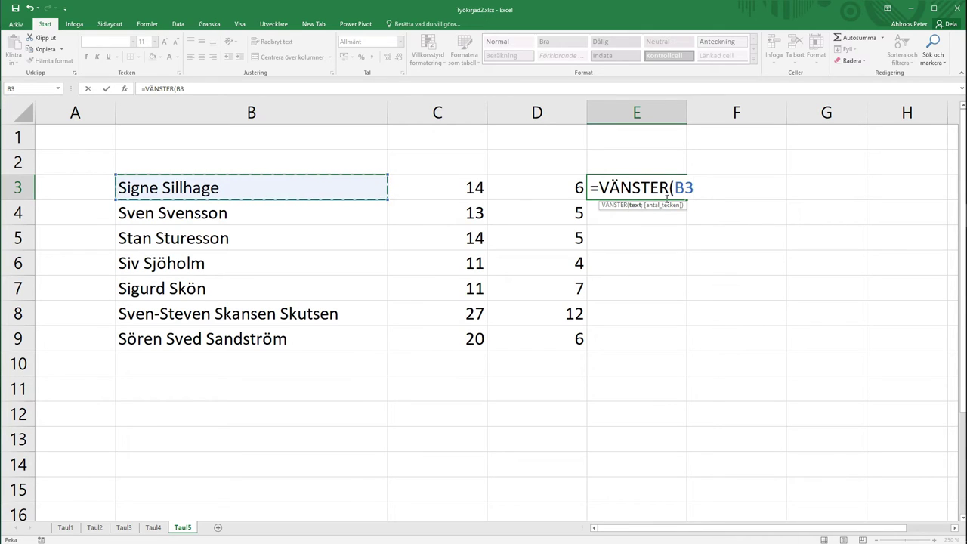
pyautogui.click(536, 189)
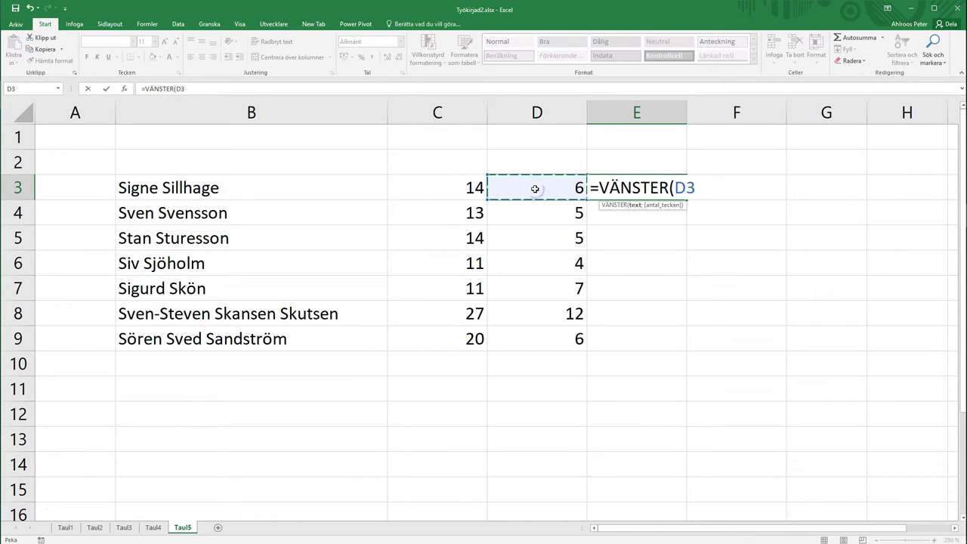
pyautogui.click(260, 184)
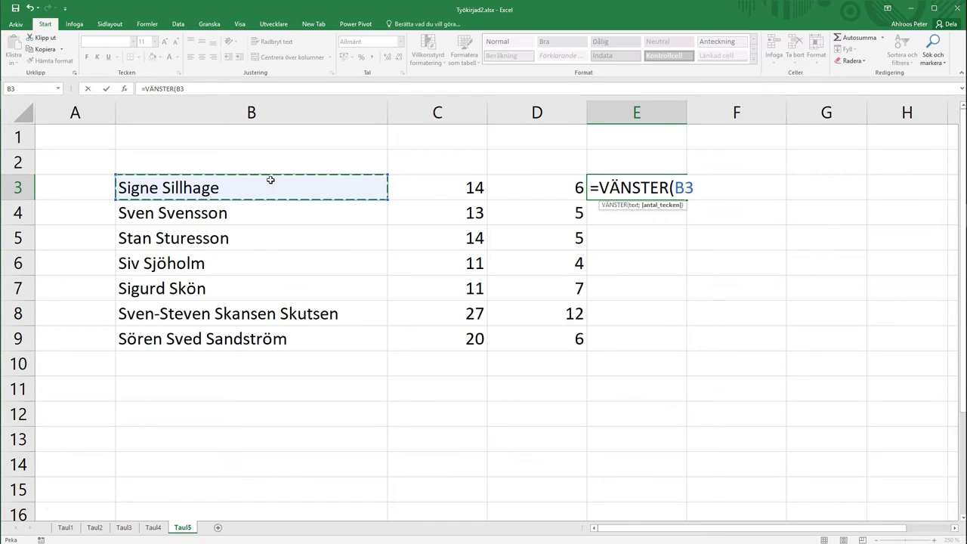
pyautogui.write(';')
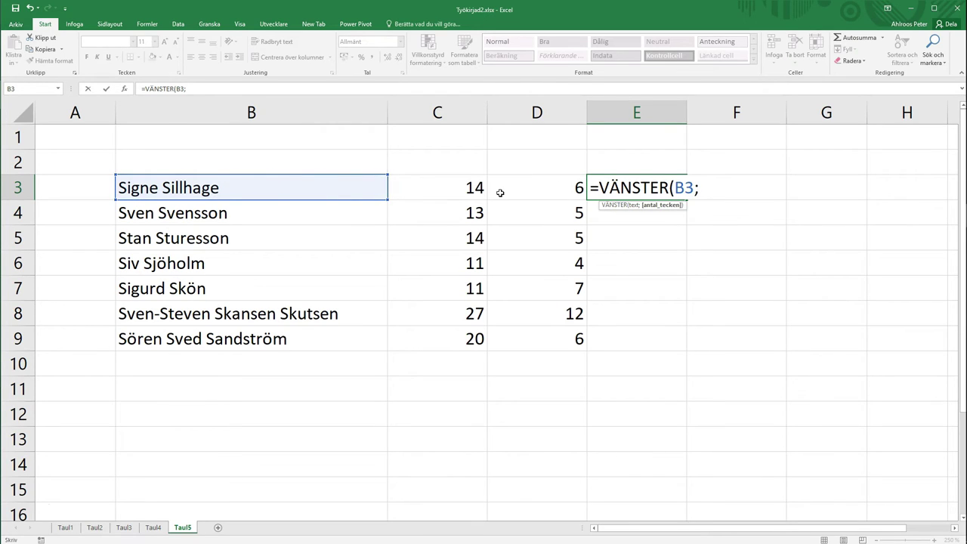
pyautogui.click(558, 193)
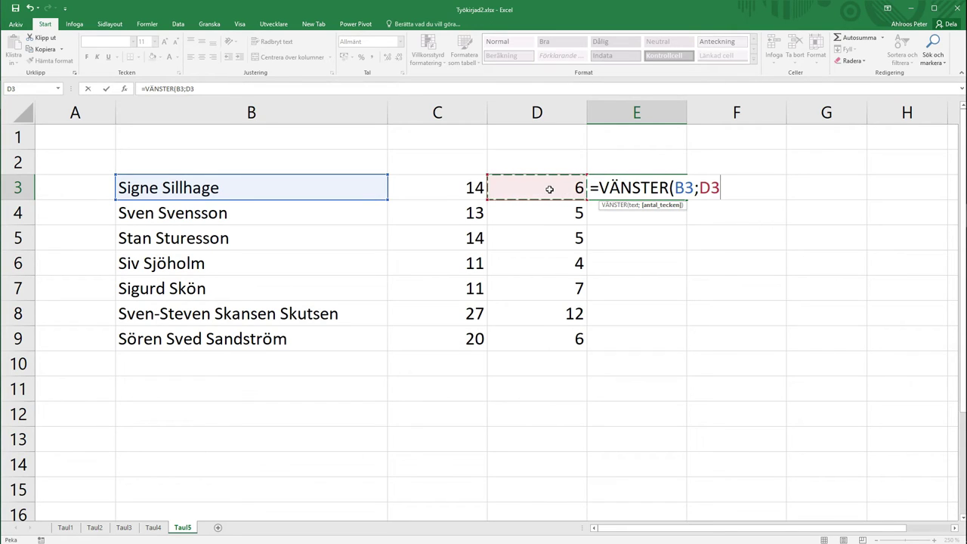
pyautogui.write(')')
pyautogui.press('Return')
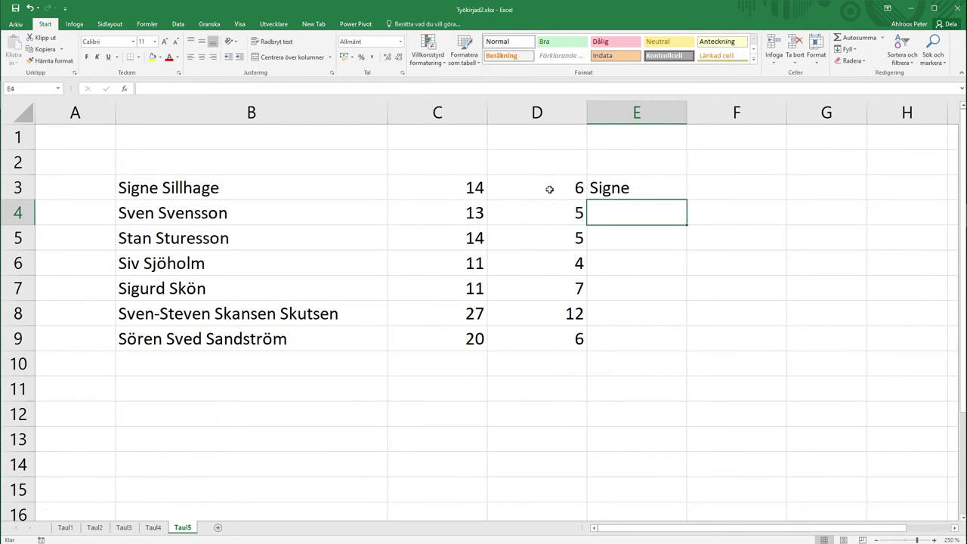
# Step: Fill E3's VÄNSTER formula down through E9
pyautogui.click(673, 184)
pyautogui.moveTo(687, 200); pyautogui.dragTo(687, 352)
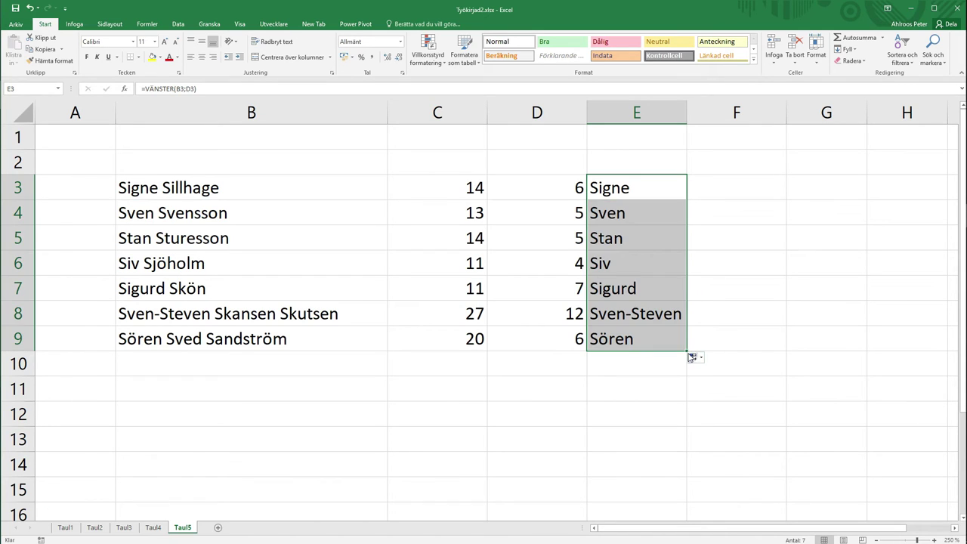
pyautogui.click(722, 187)
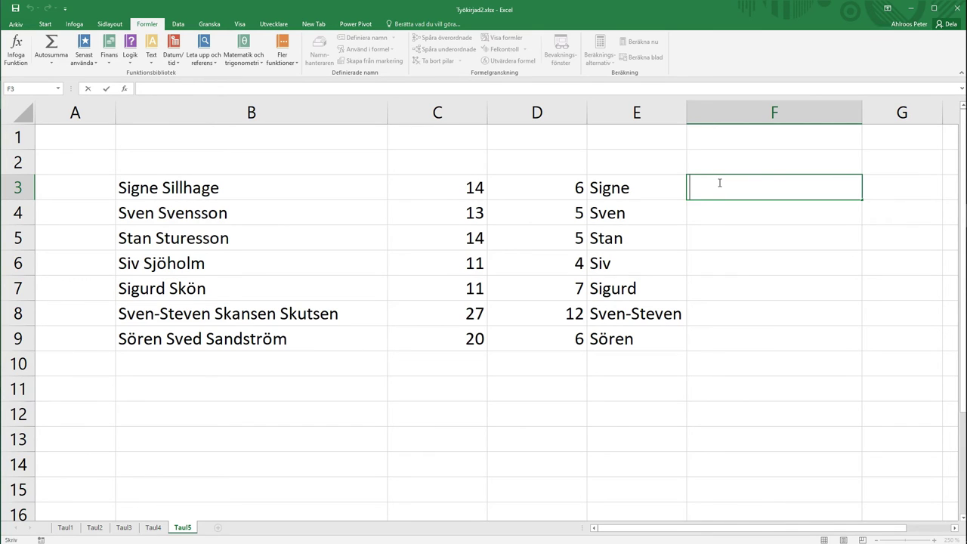
# Step: Begin an EXTEXT formula in F3 using text B3 and start position D3+1
pyautogui.write('=')
pyautogui.write('ex')
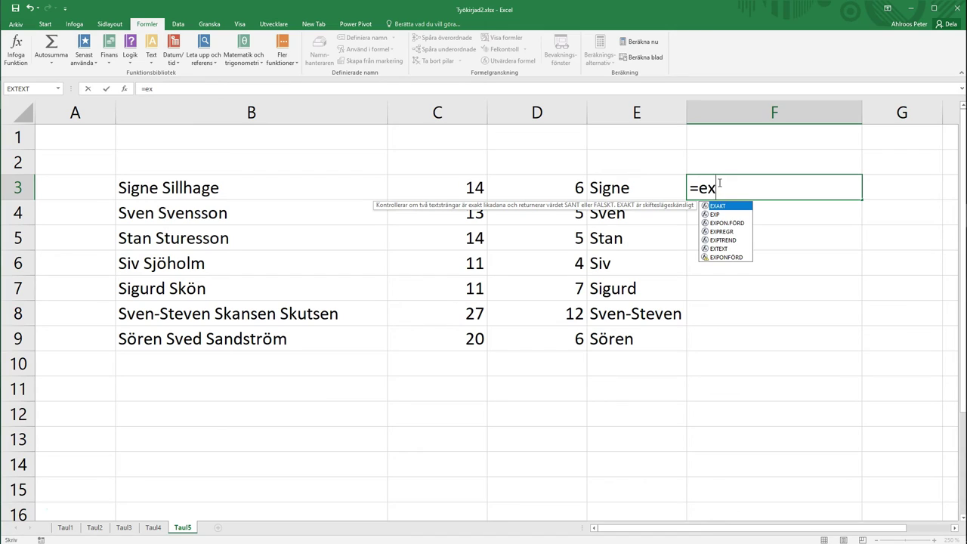
pyautogui.doubleClick(705, 249)
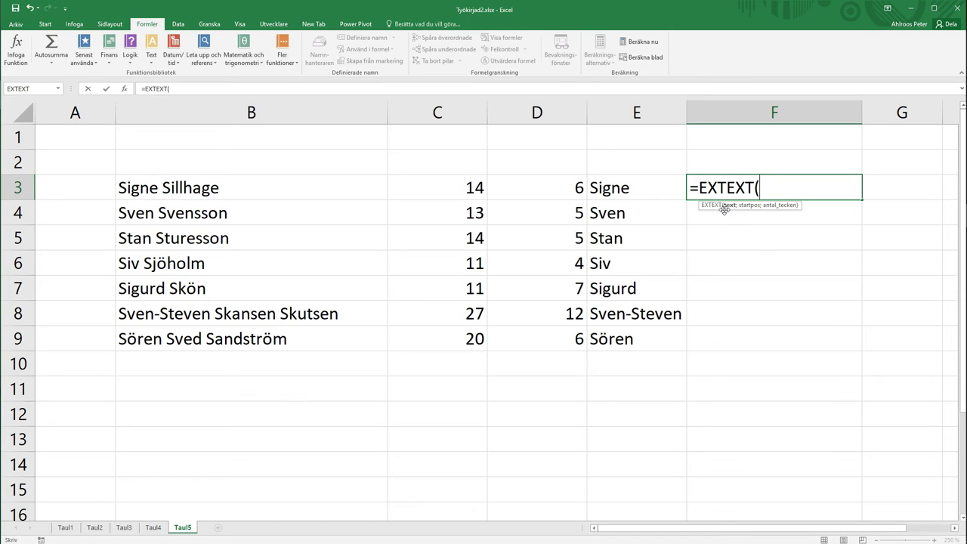
pyautogui.click(200, 188)
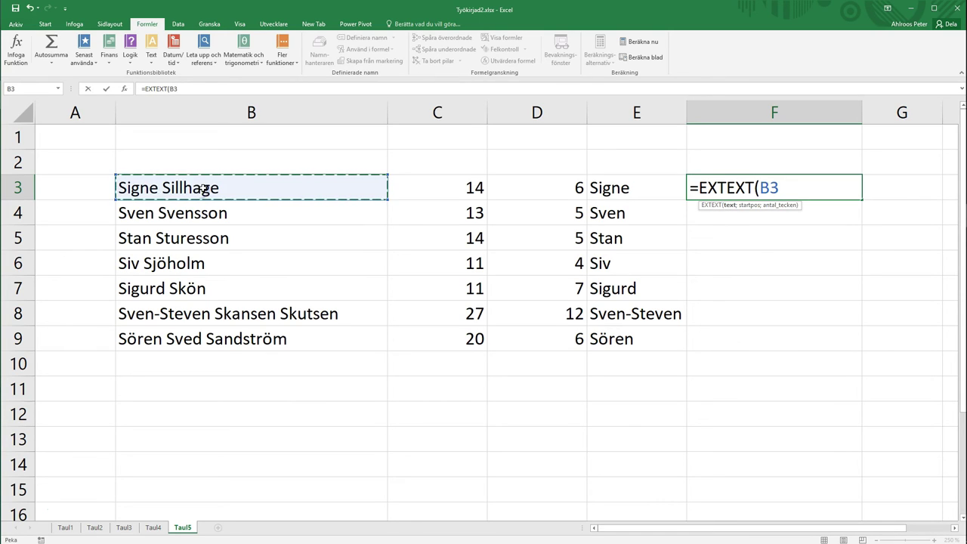
pyautogui.write(';')
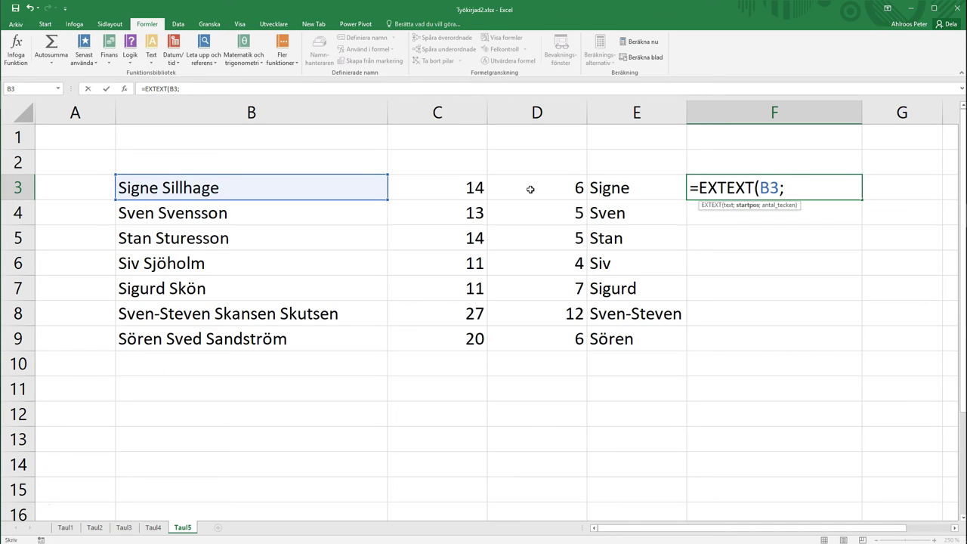
pyautogui.click(531, 189)
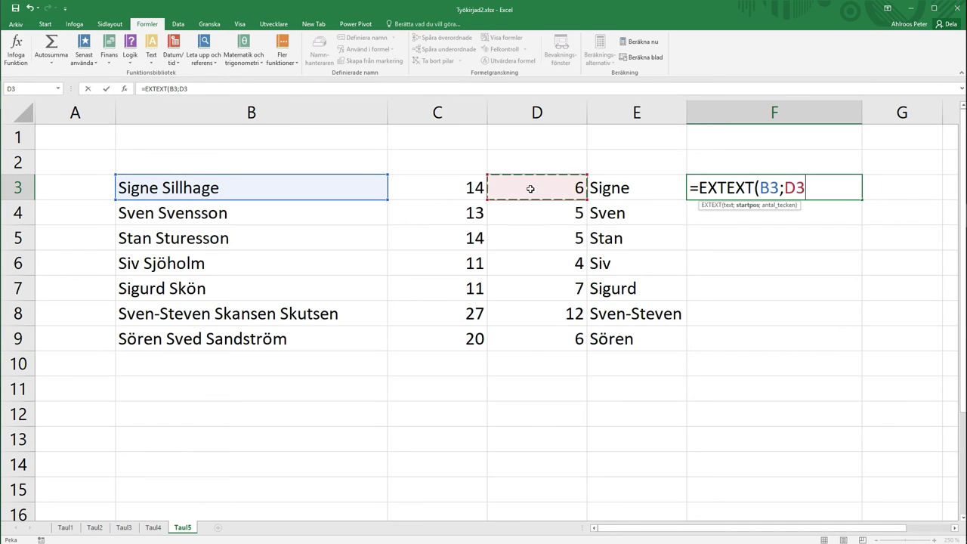
pyautogui.write('+1')
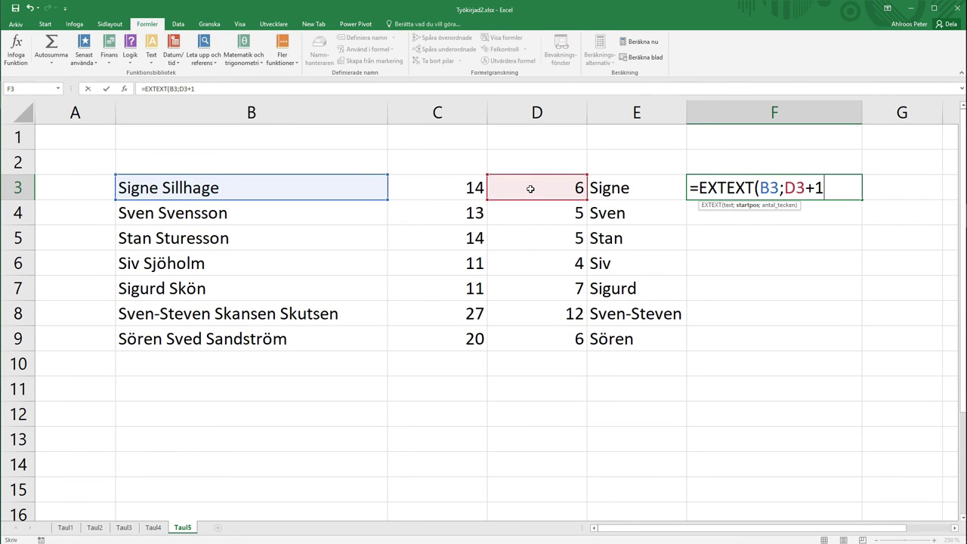
pyautogui.write(';')
# Step: Finish the EXTEXT character count as C3-D3+1, returning Sillhage, and drag F3 toward F9
pyautogui.click(442, 189)
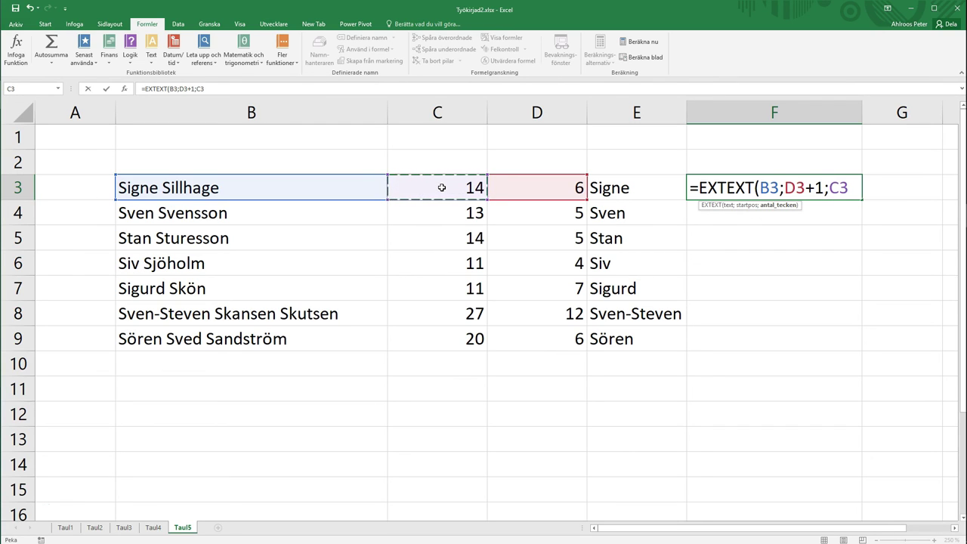
pyautogui.write('-')
pyautogui.click(563, 188)
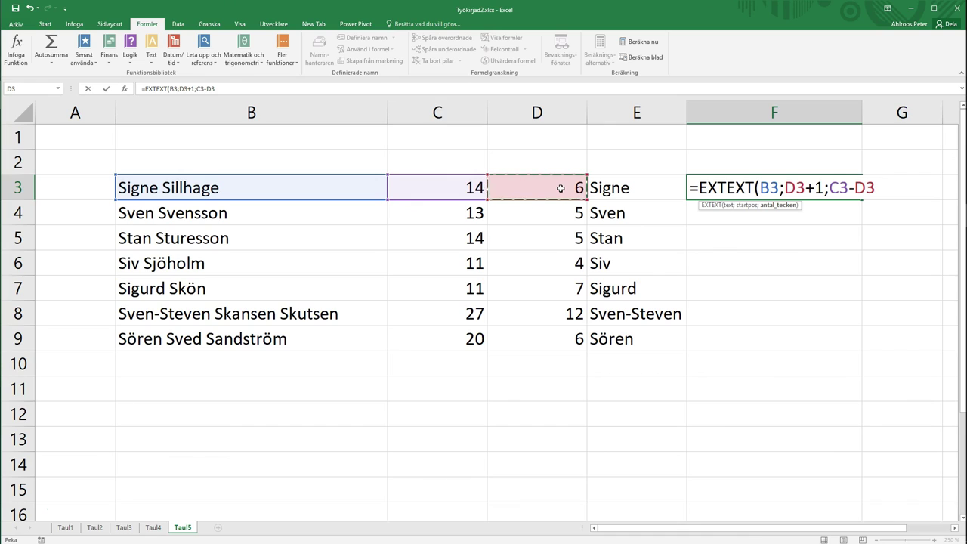
pyautogui.write('+1')
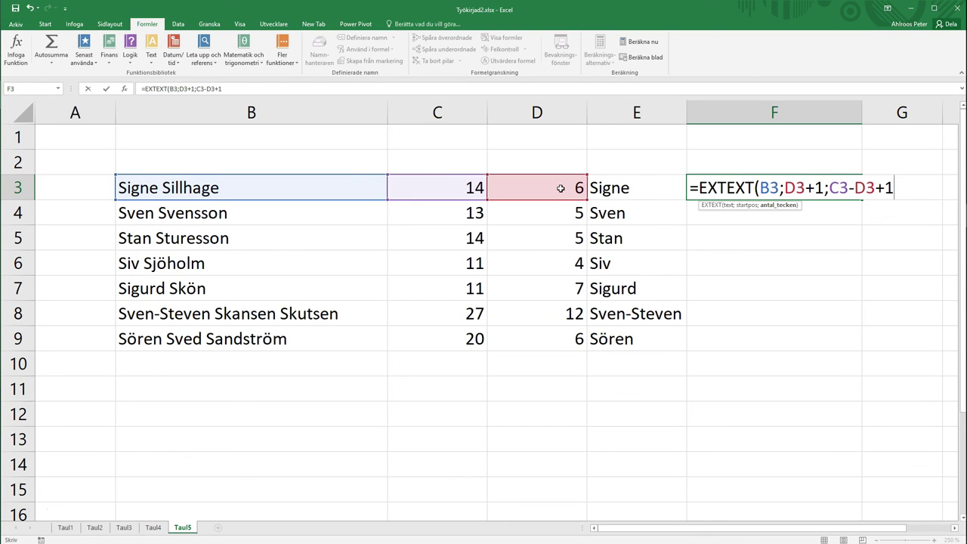
pyautogui.write(')')
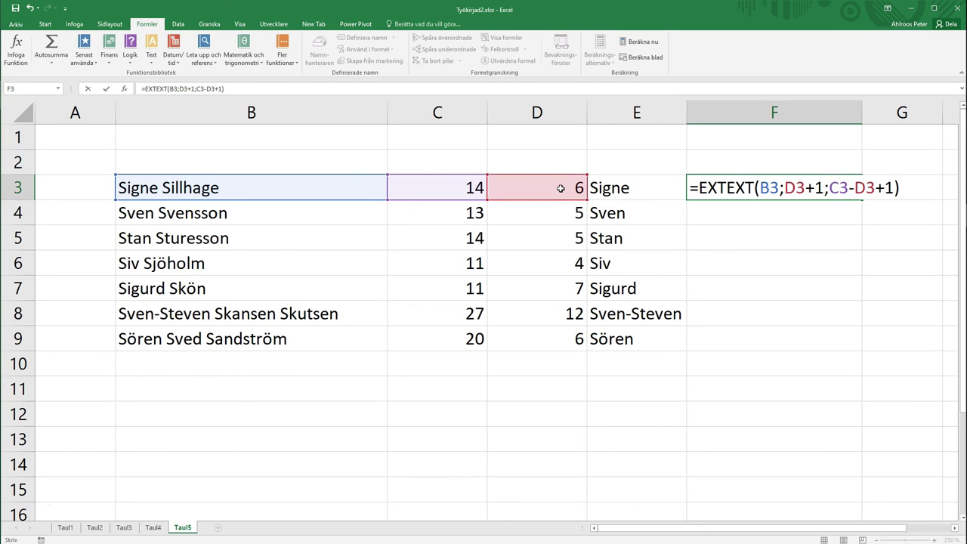
pyautogui.press('Return')
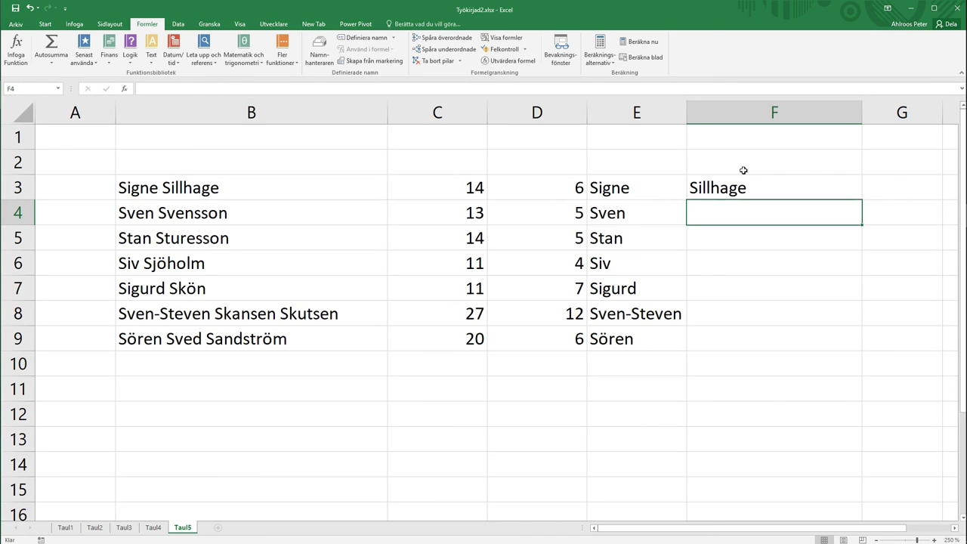
pyautogui.click(777, 180)
pyautogui.moveTo(863, 200); pyautogui.dragTo(859, 349)
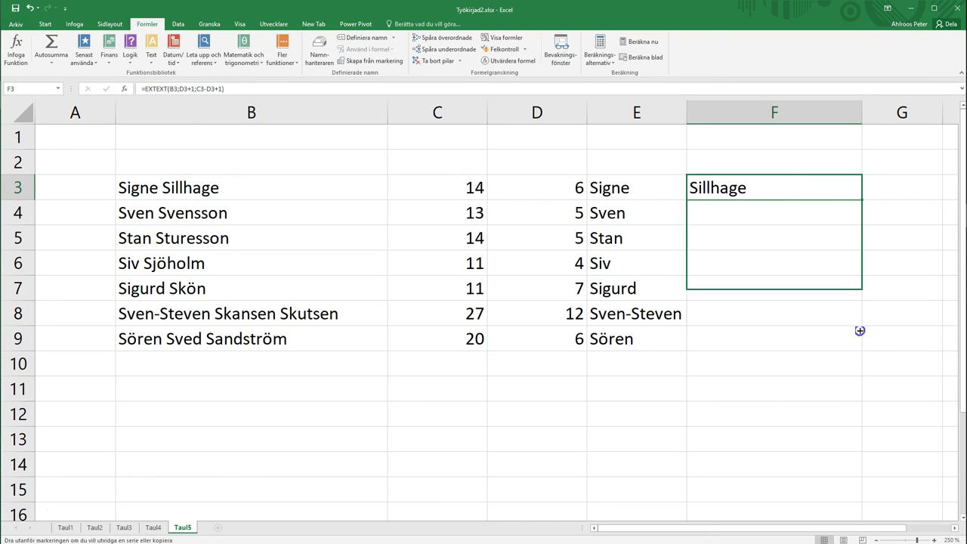